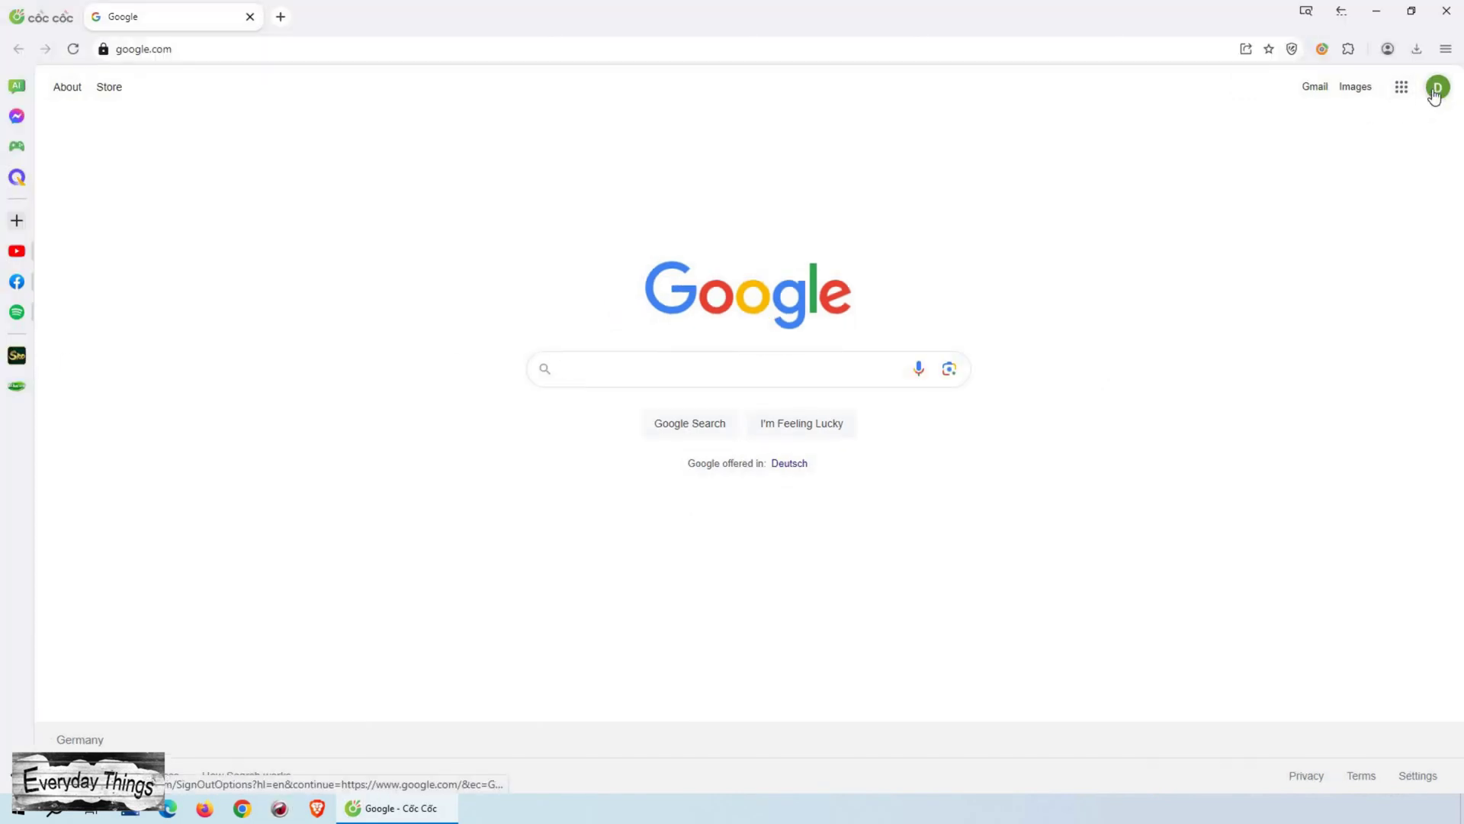
Step: Choose Add account from the Google profile avatar menu
click(1437, 88)
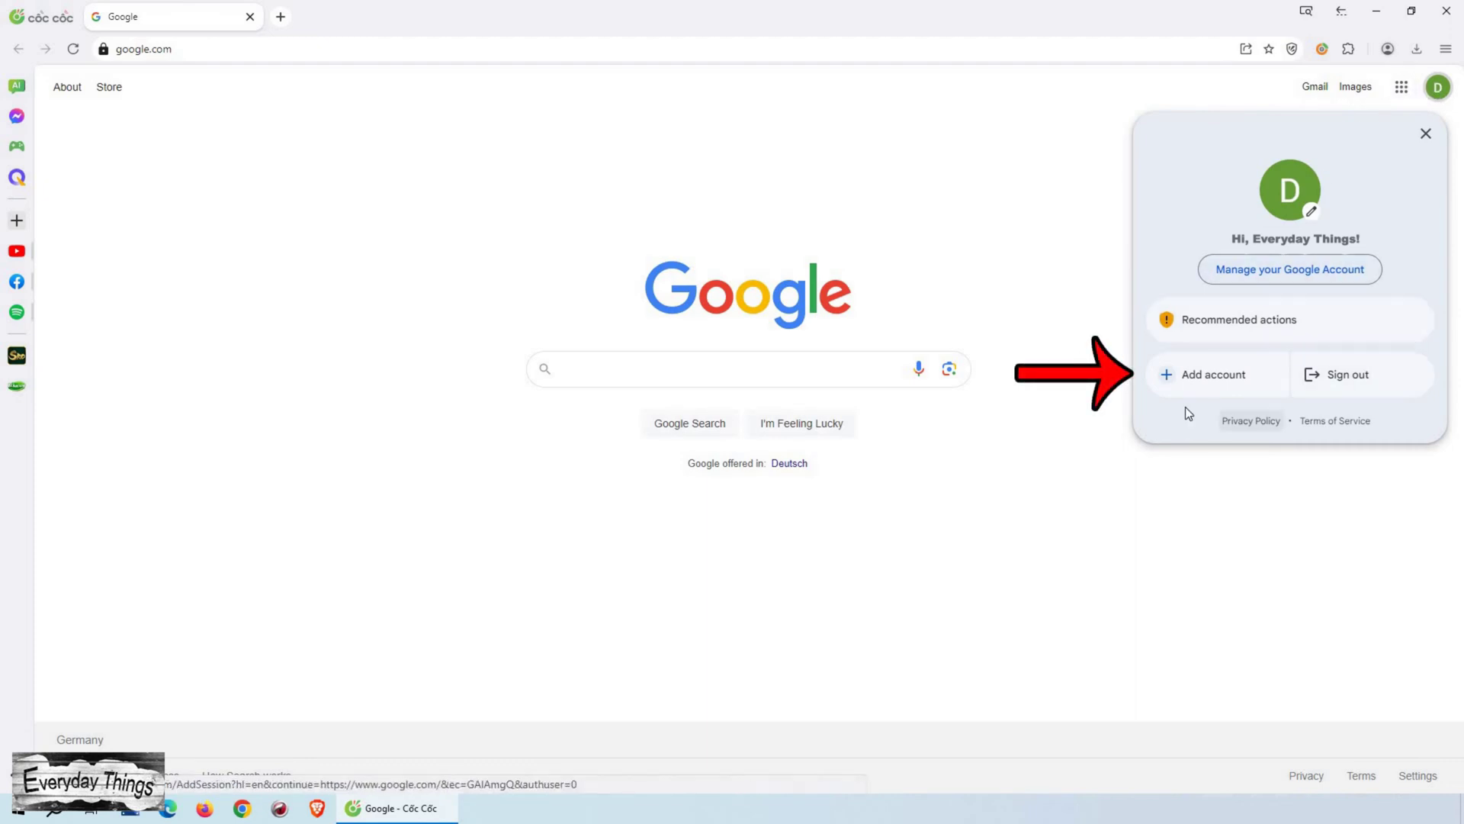
click(1207, 383)
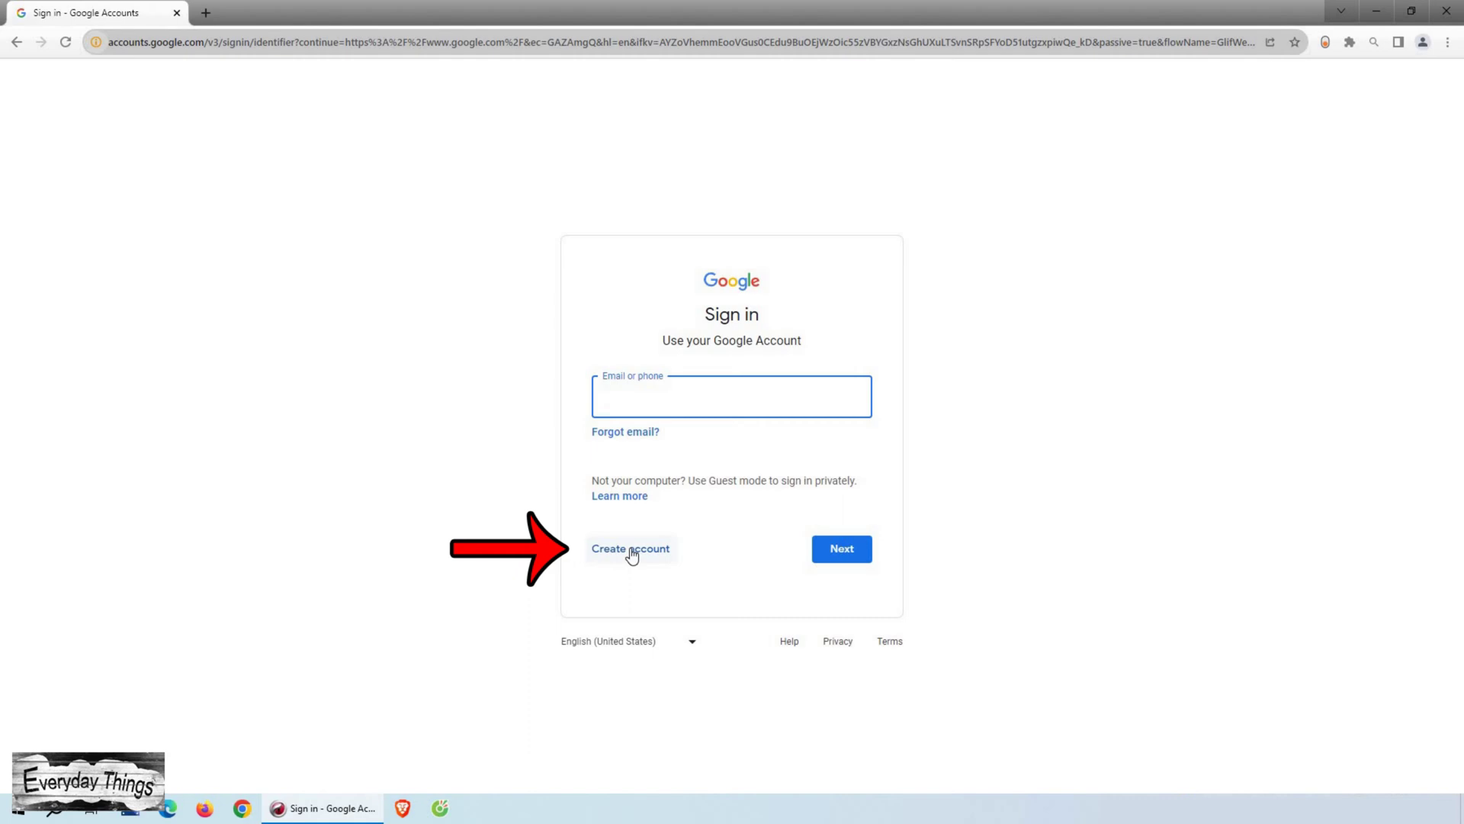
Step: Start a personal-use Google account and begin entering the first name
click(624, 561)
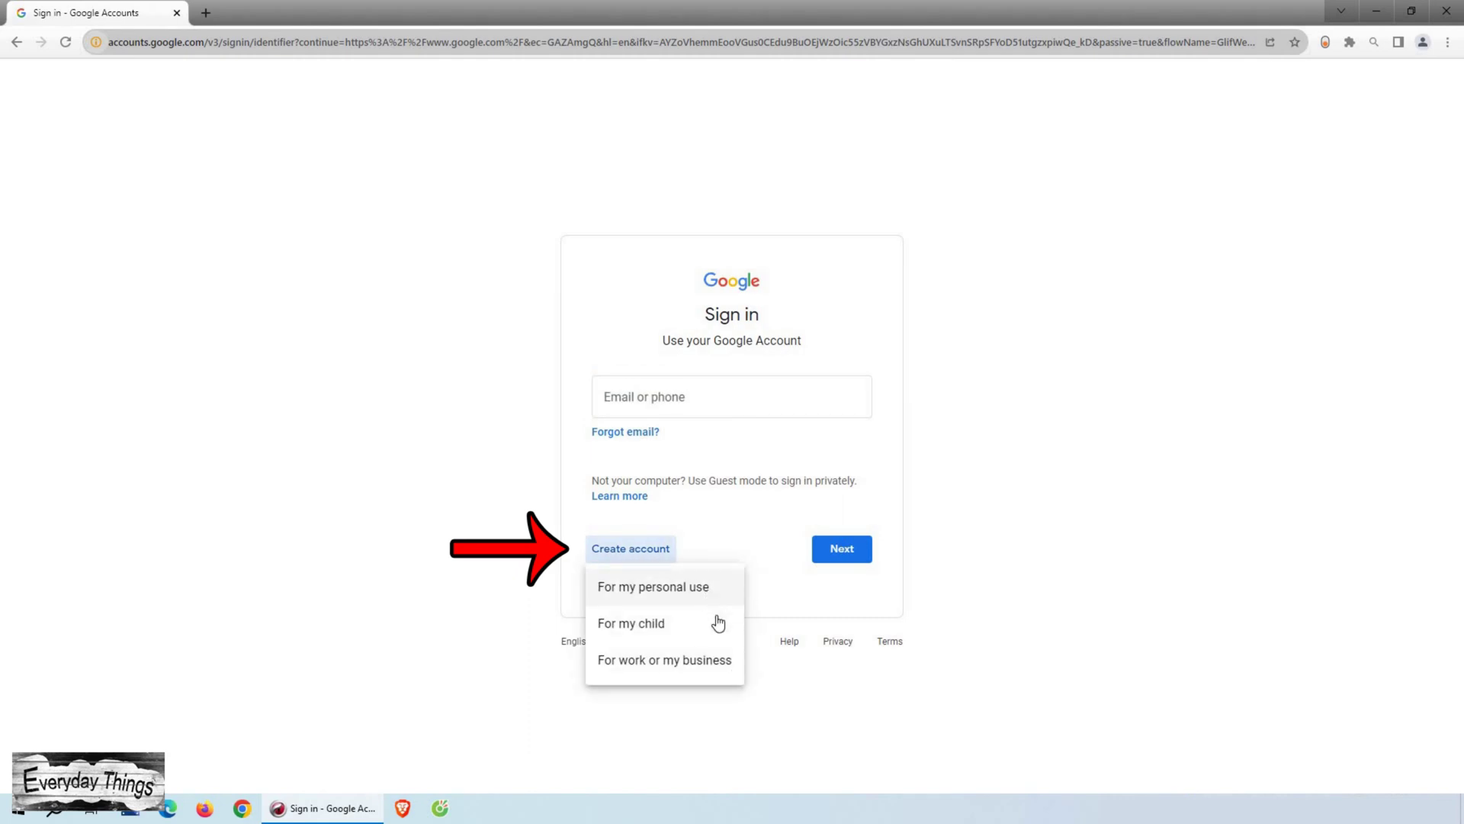
click(705, 591)
click(682, 402)
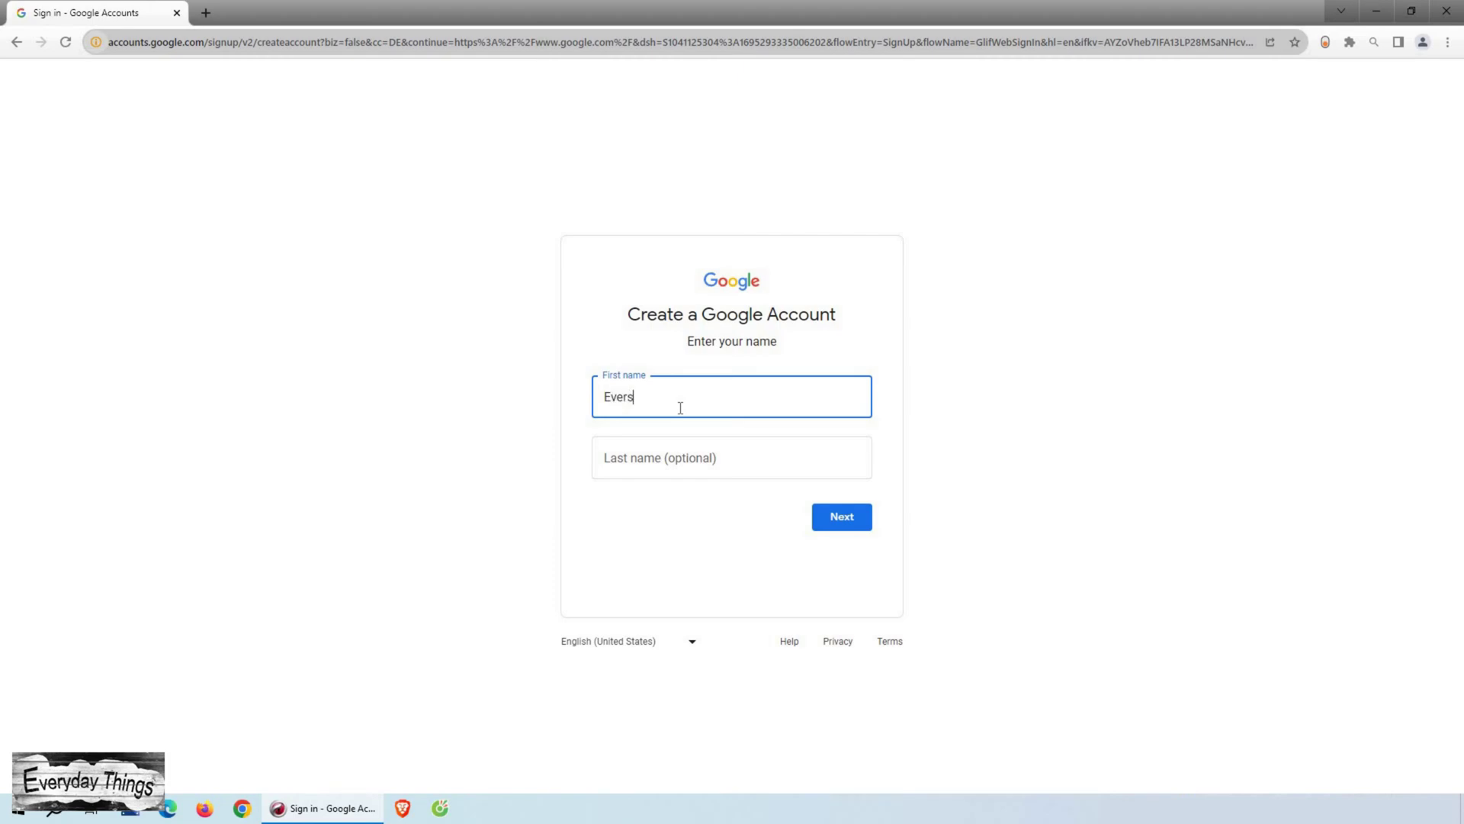
Step: Complete the last name and enter the birth date January 1, 1999
key(Tab)
click(840, 521)
click(658, 399)
click(633, 425)
click(752, 403)
text(1)
click(806, 403)
text(1999)
Step: Set gender to Male and take the first suggested Gmail address
click(859, 450)
click(686, 501)
click(840, 510)
click(641, 398)
click(841, 535)
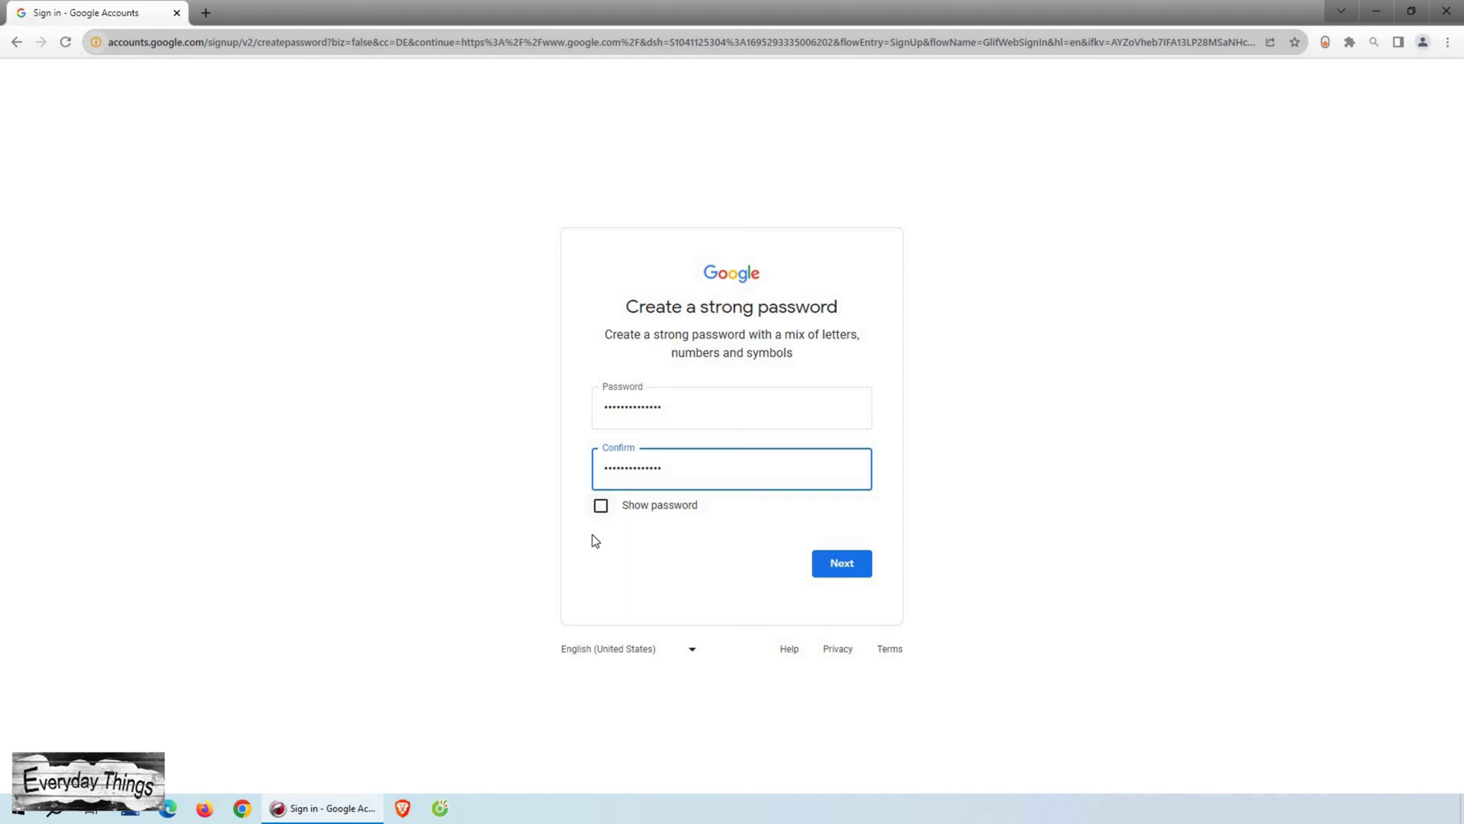
Step: Enter and confirm the new password, then skip the recovery email
click(899, 576)
click(853, 571)
key(Return)
click(820, 507)
click(819, 507)
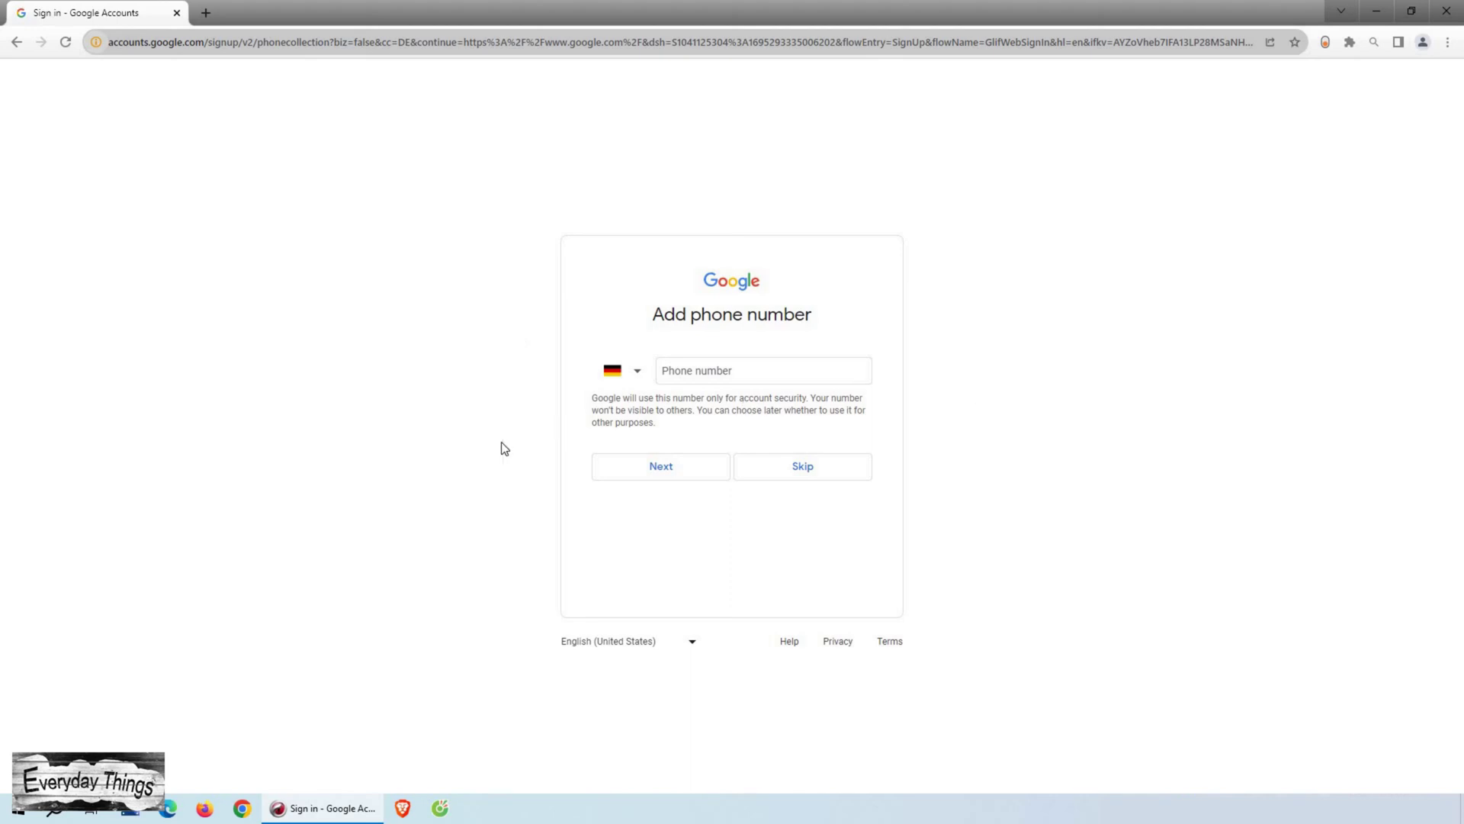
Step: Skip the phone number, accept the review, and confirm Express personalization
click(801, 467)
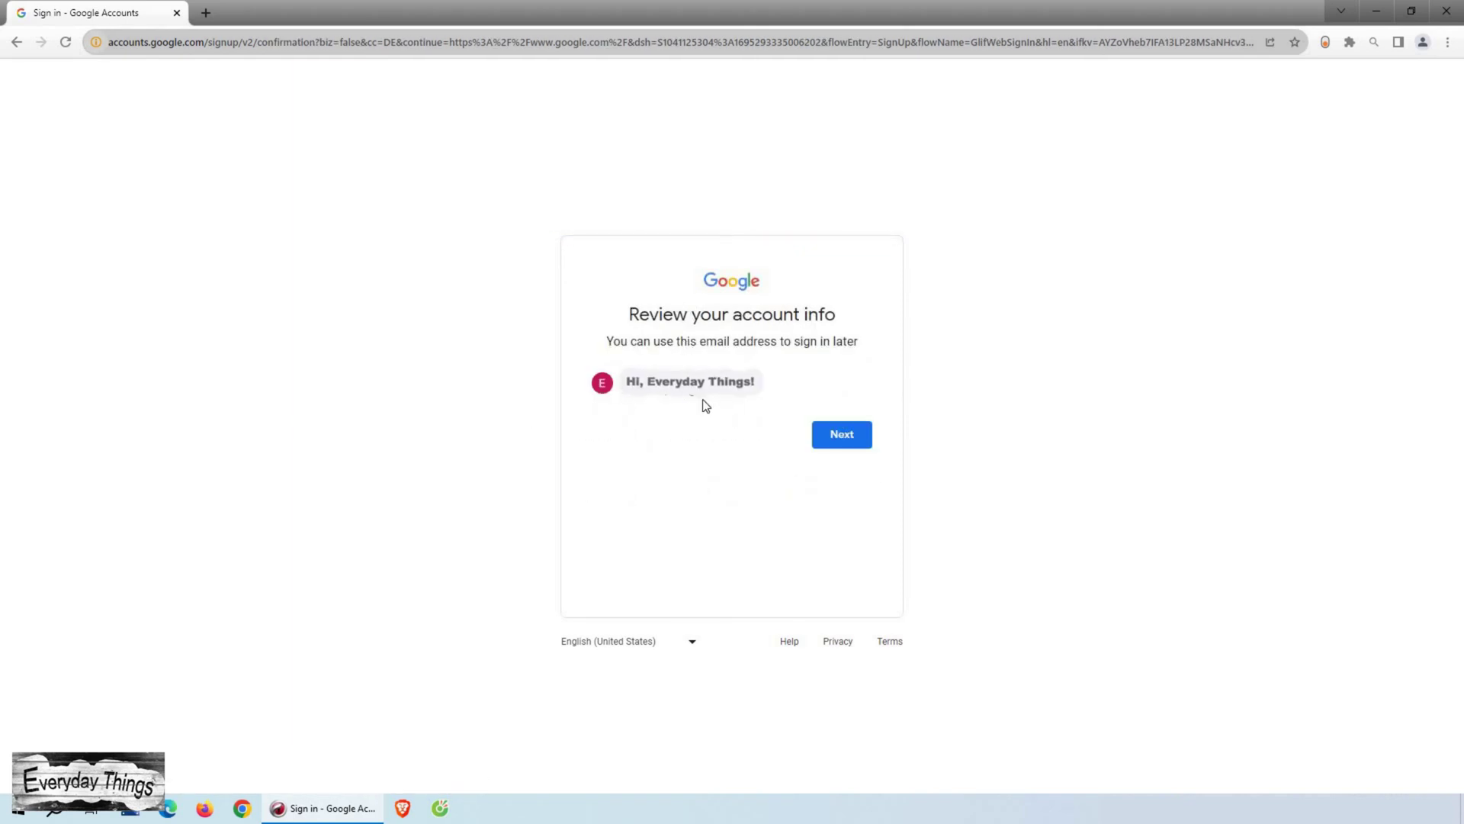
click(835, 439)
click(601, 364)
click(866, 569)
scroll(785, 419, down, 10)
click(799, 684)
scroll(756, 567, down, 10)
scroll(755, 568, down, 2)
Step: Agree to the privacy terms and show the new account's profile panel on google.com
click(819, 683)
click(705, 46)
key(ctrl+a)
click(980, 295)
click(1434, 83)
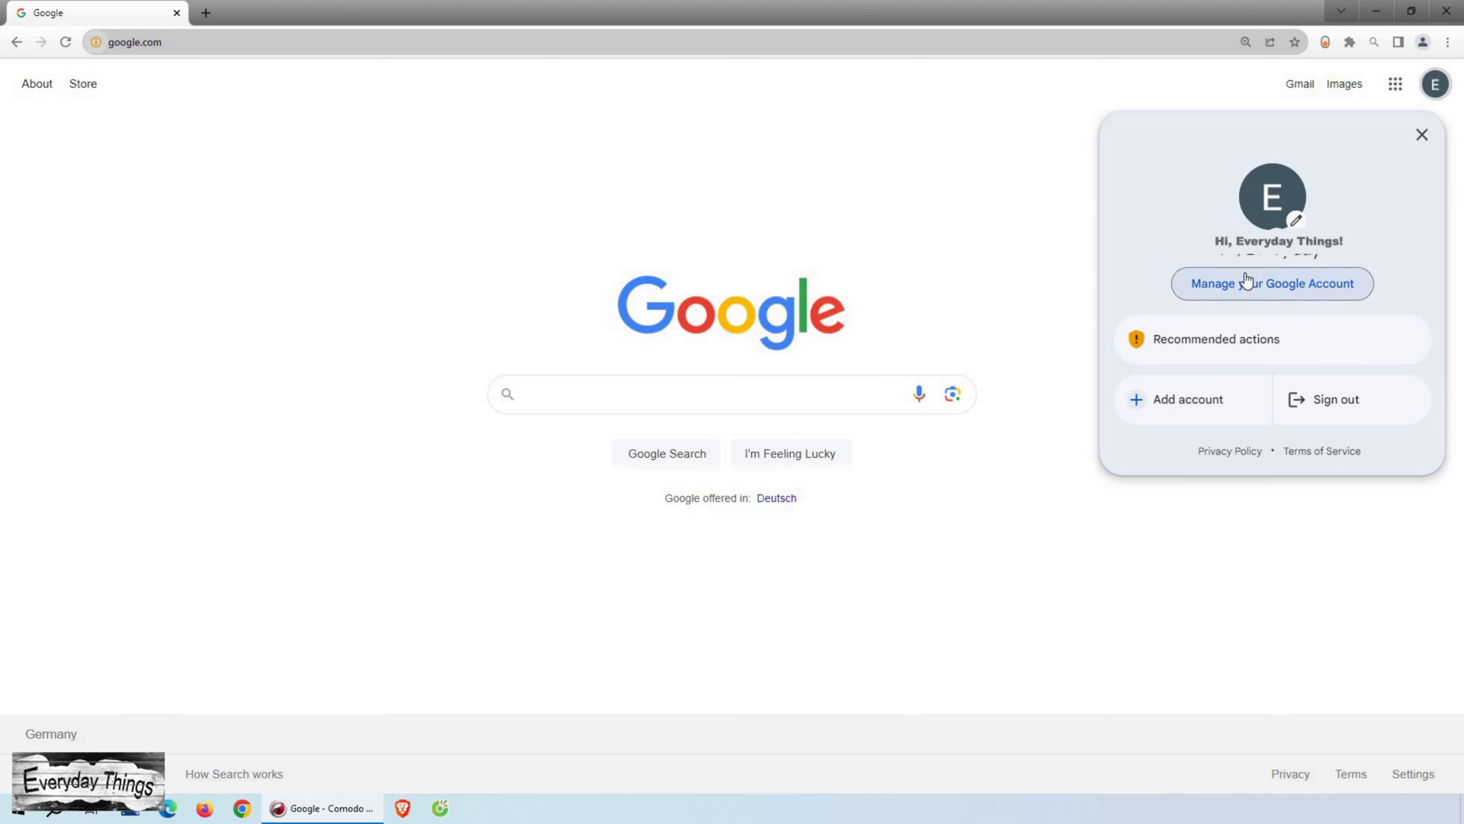